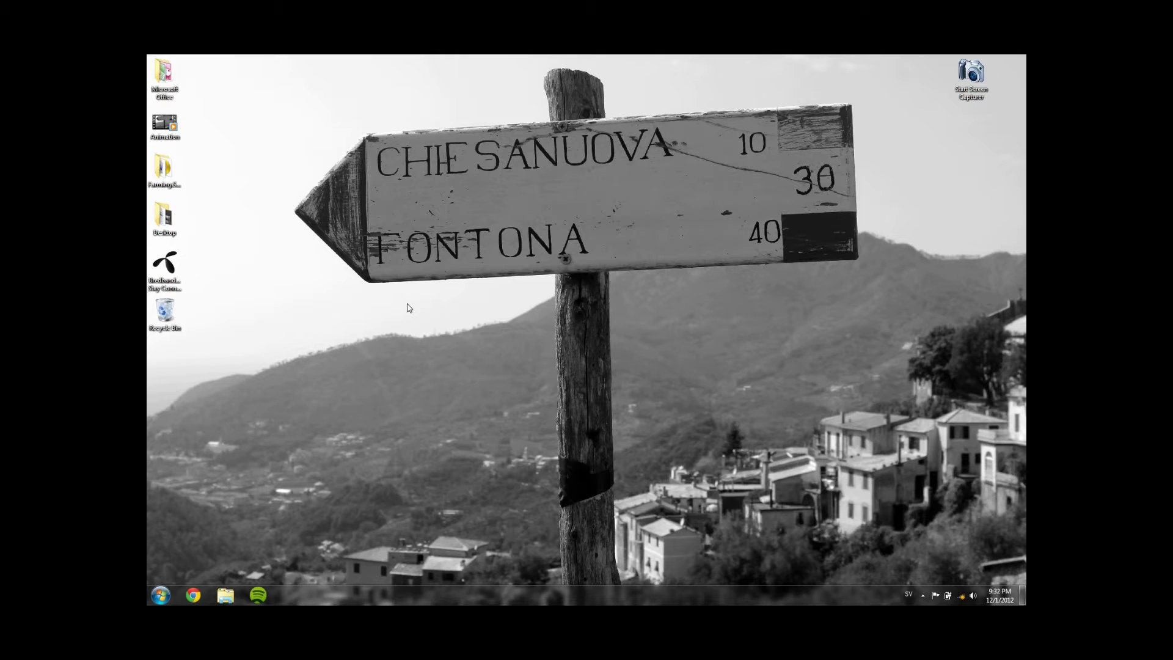
- Move the Farming.Simulator.2013-RELOADED folder to the desktop centre and open it in Explorer
left_click(923, 597)
left_click(923, 596)
left_click_drag(163, 170, 284, 289)
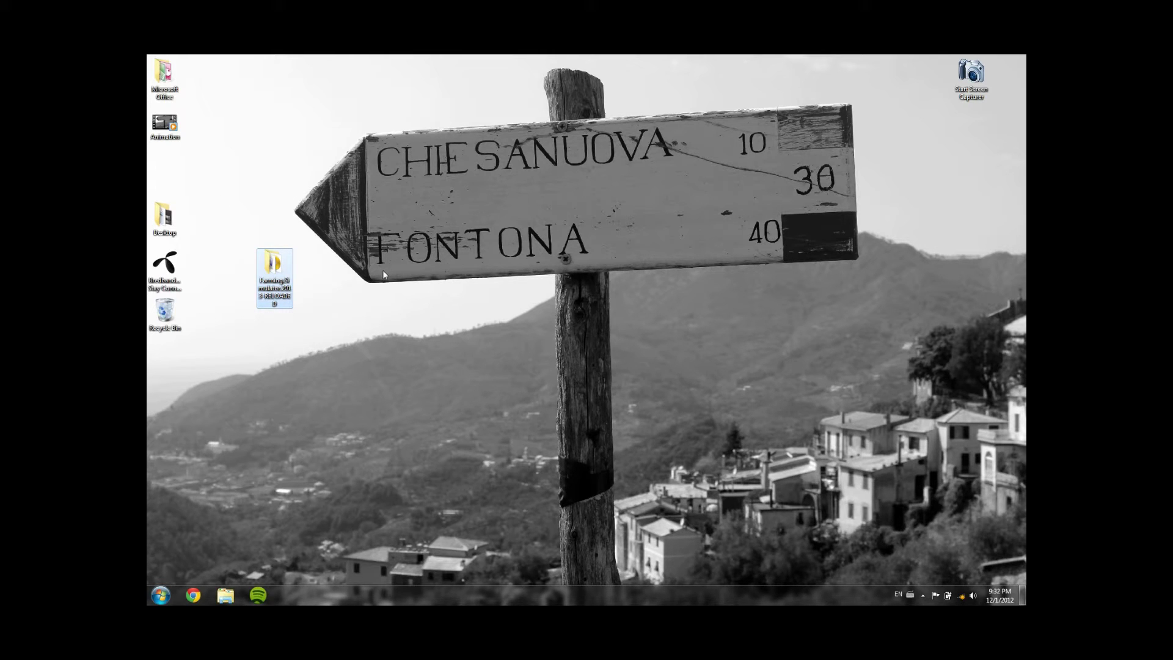
double_click(273, 273)
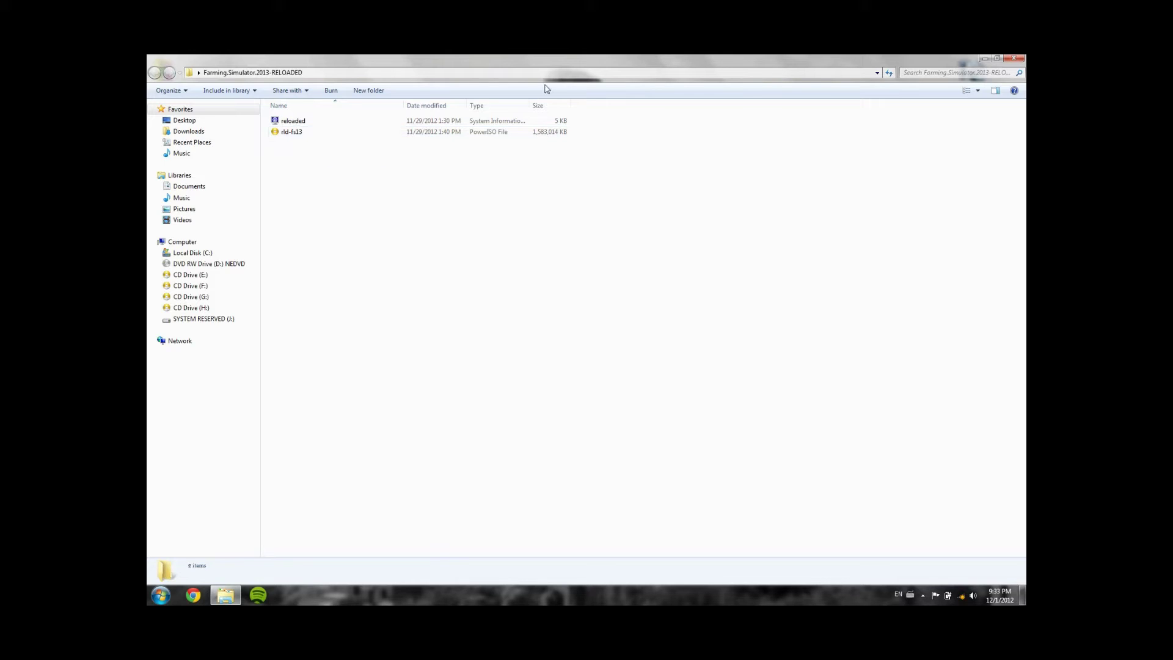
- Find PowerISO in the Start menu, then open the rld-fs13 disc image from the folder
left_click(160, 594)
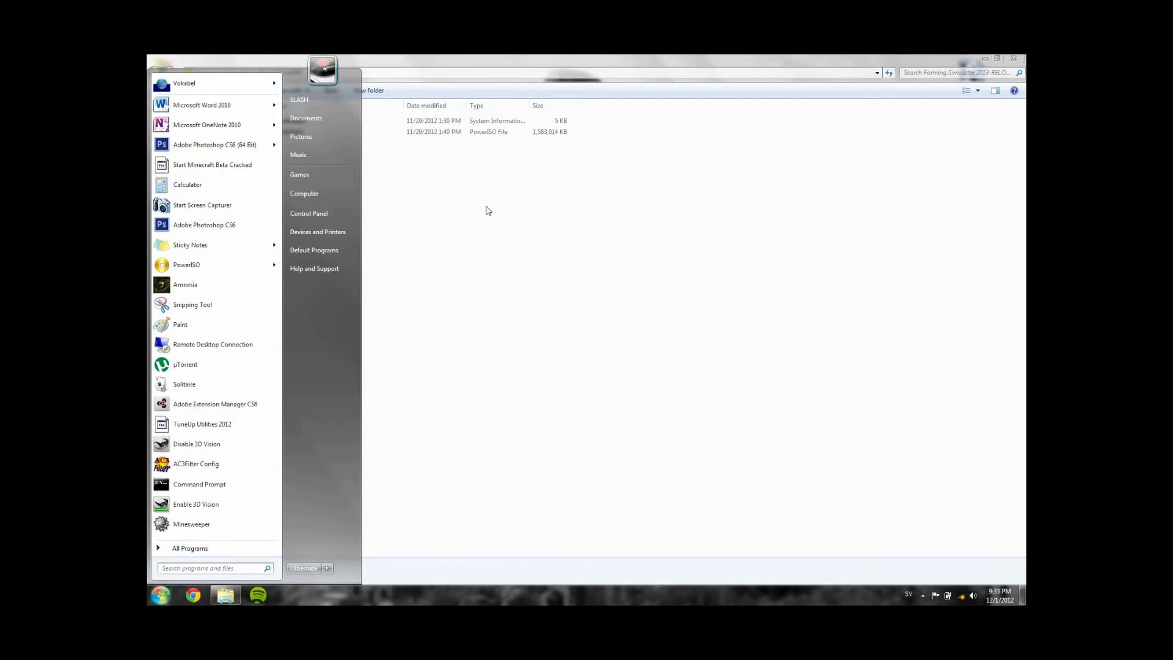
mouse_move(220, 271)
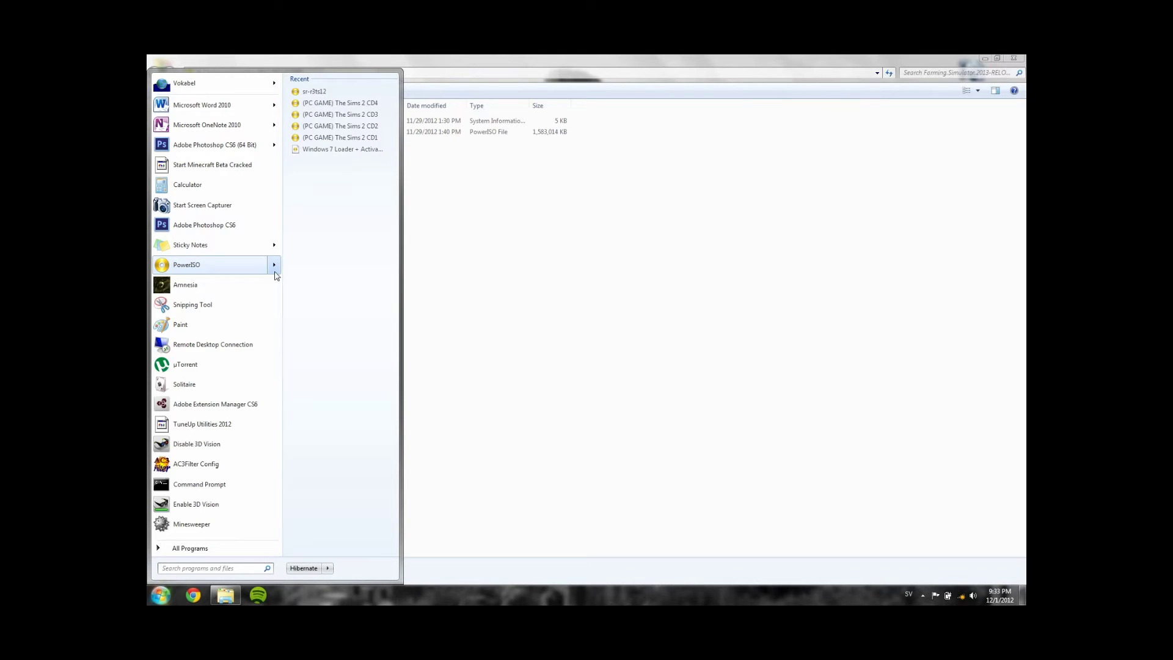
left_click(530, 274)
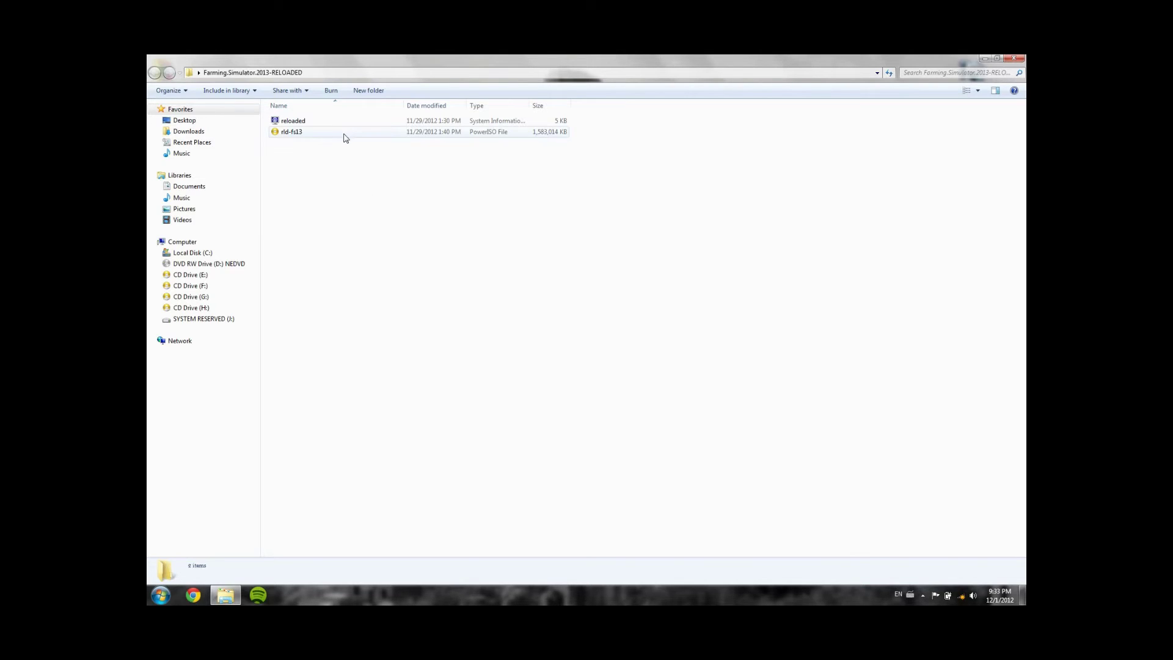
left_click(318, 134)
double_click(325, 135)
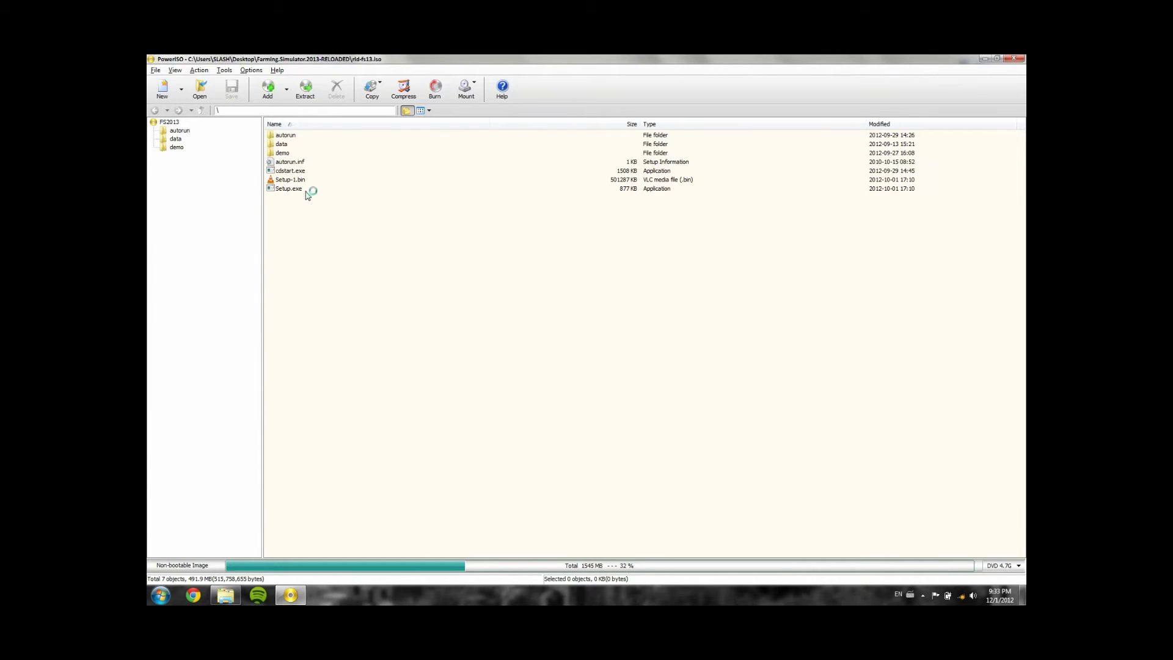
- Mount rld-fs13 to virtual drive E: via Mount > Drive [E:] > Mount Image, then close PowerISO
left_click(475, 91)
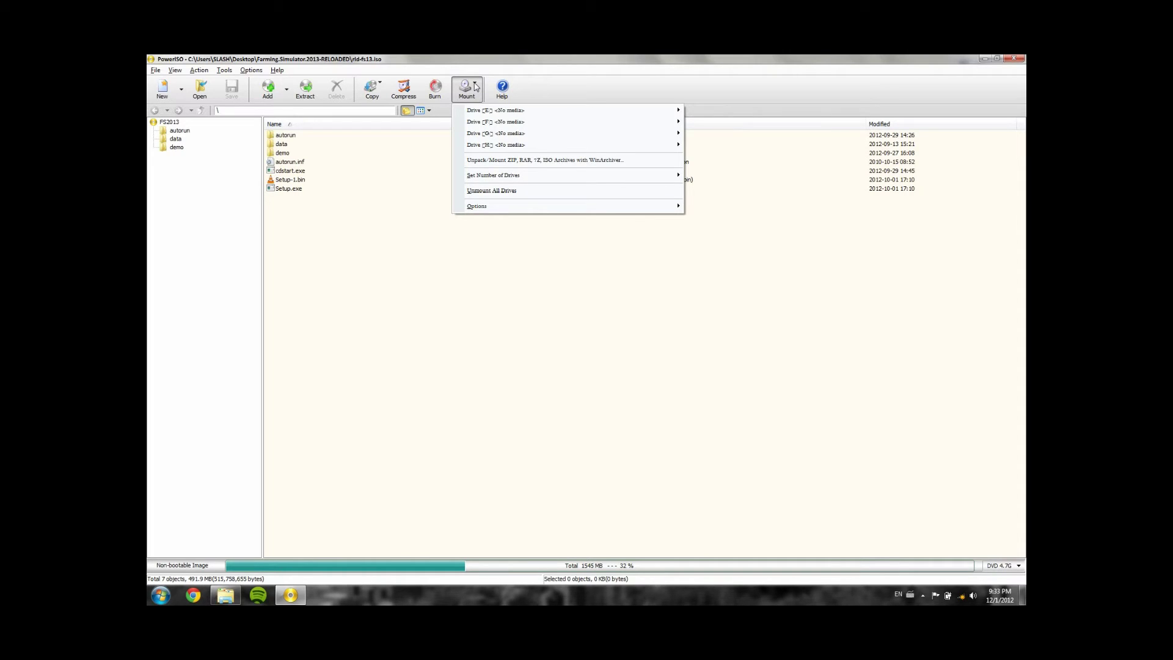
mouse_move(501, 115)
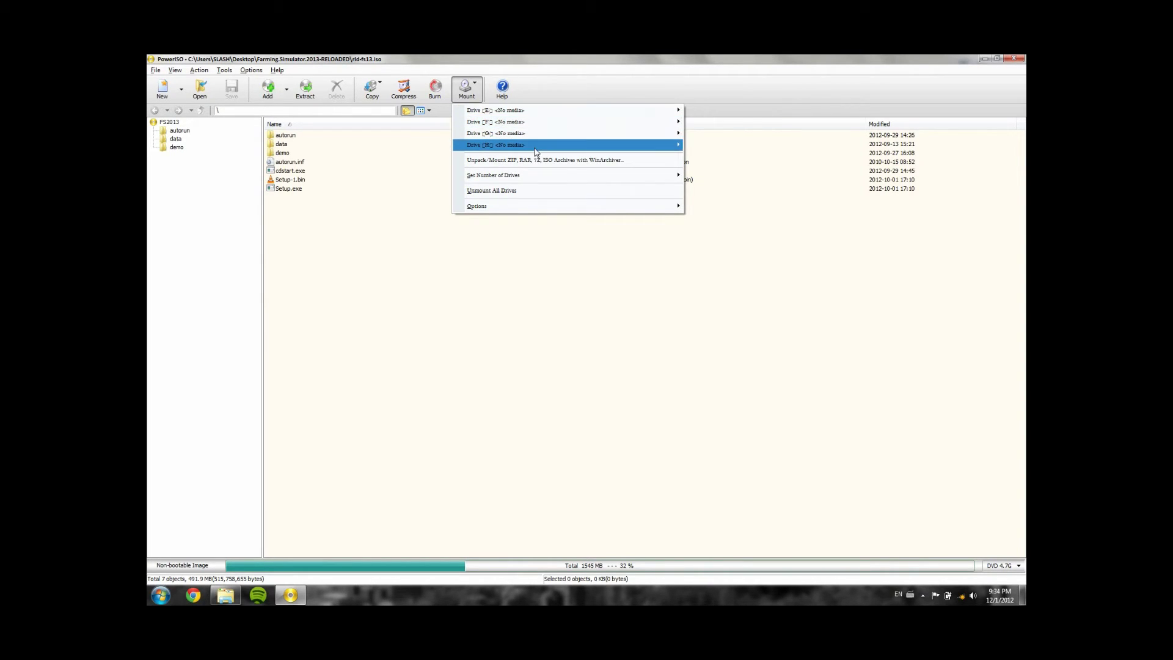
mouse_move(565, 178)
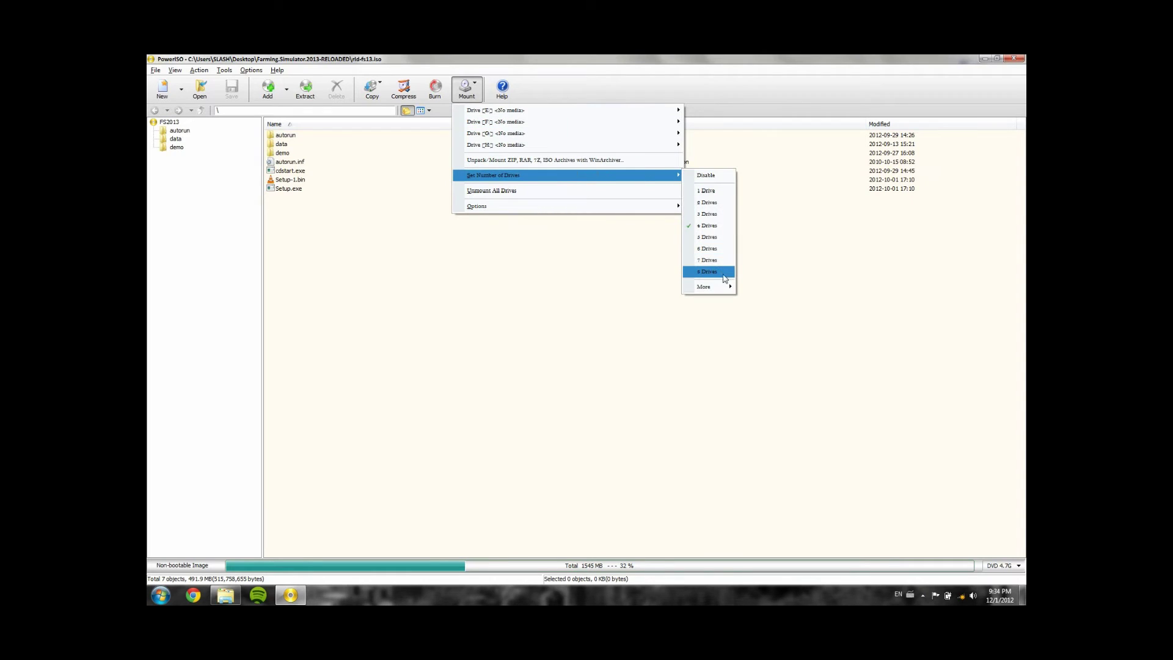
mouse_move(584, 112)
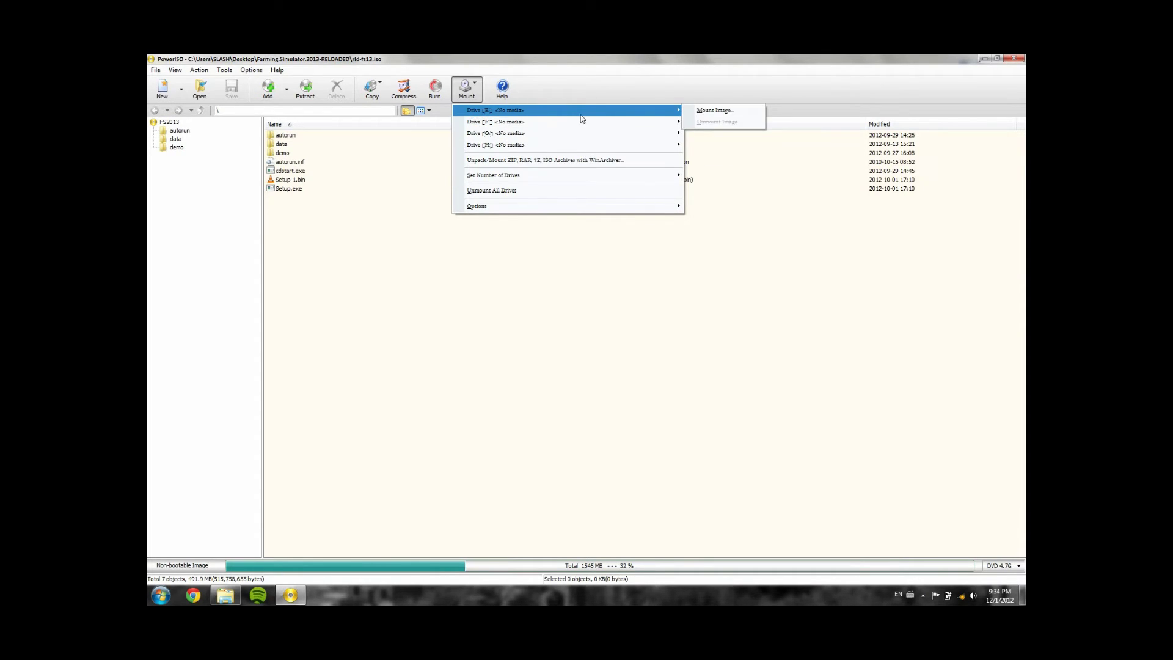
left_click(703, 110)
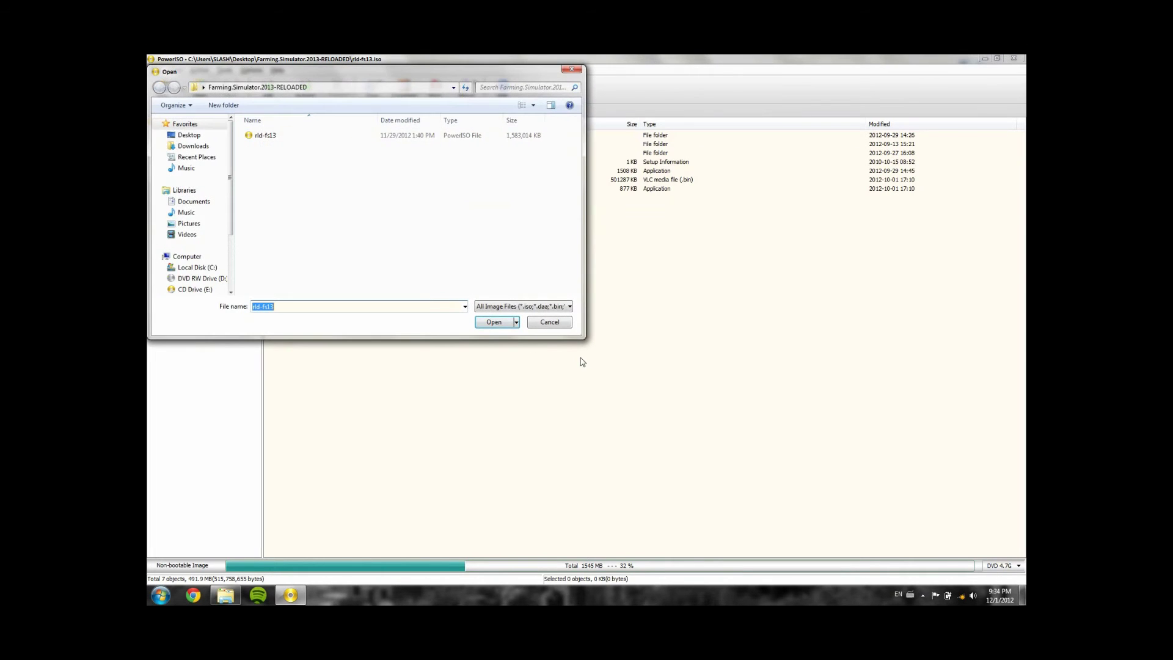
left_click(309, 136)
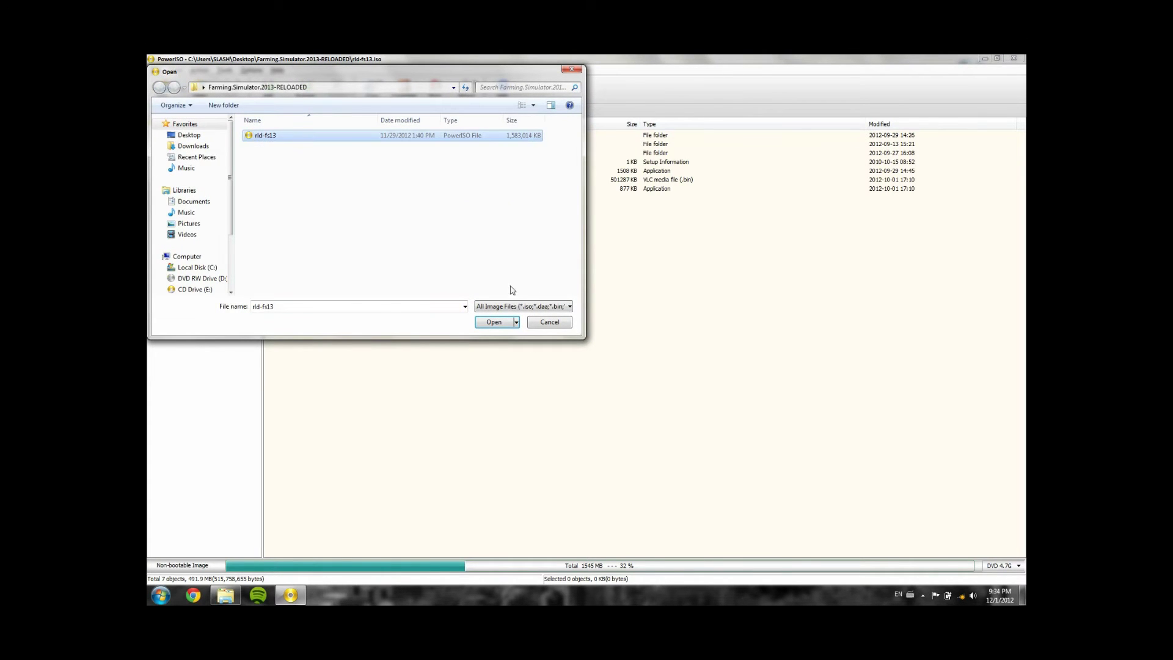
left_click(487, 321)
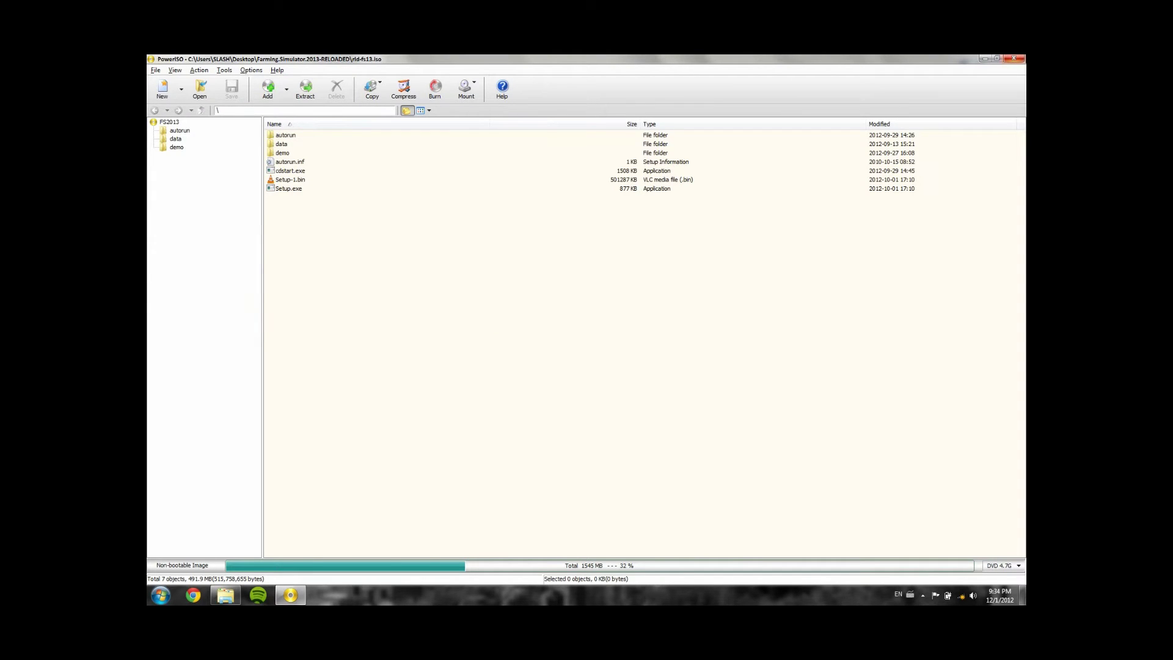
left_click(1014, 59)
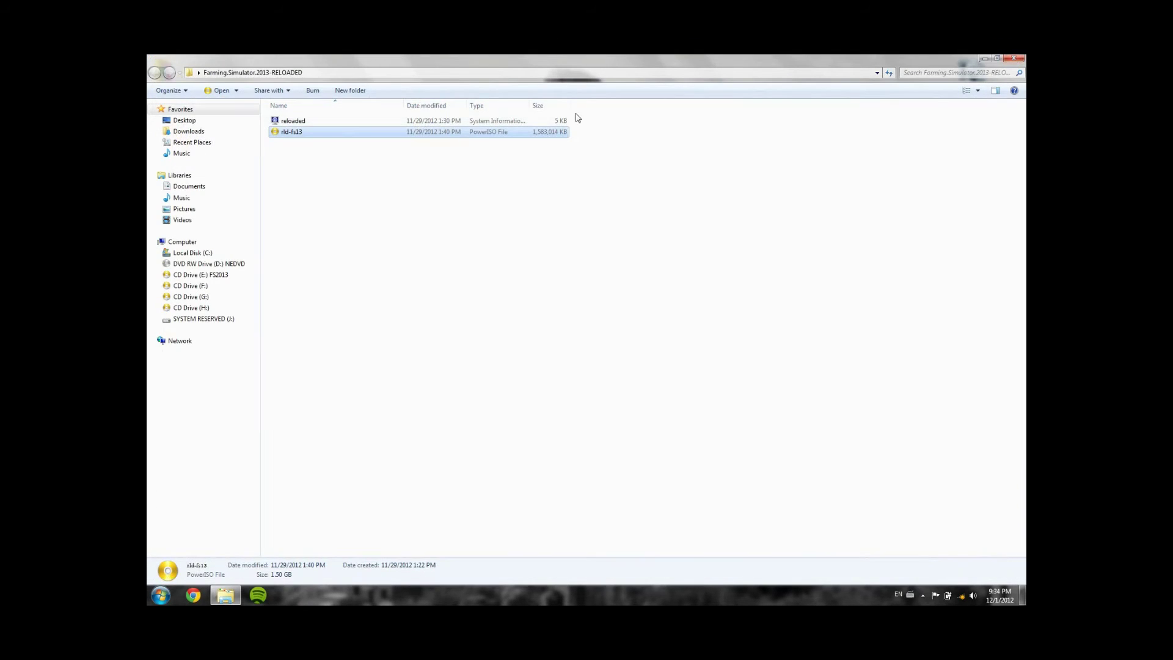
- Open CD Drive (E:) FS2013 from Computer and run cdstart
left_click(188, 245)
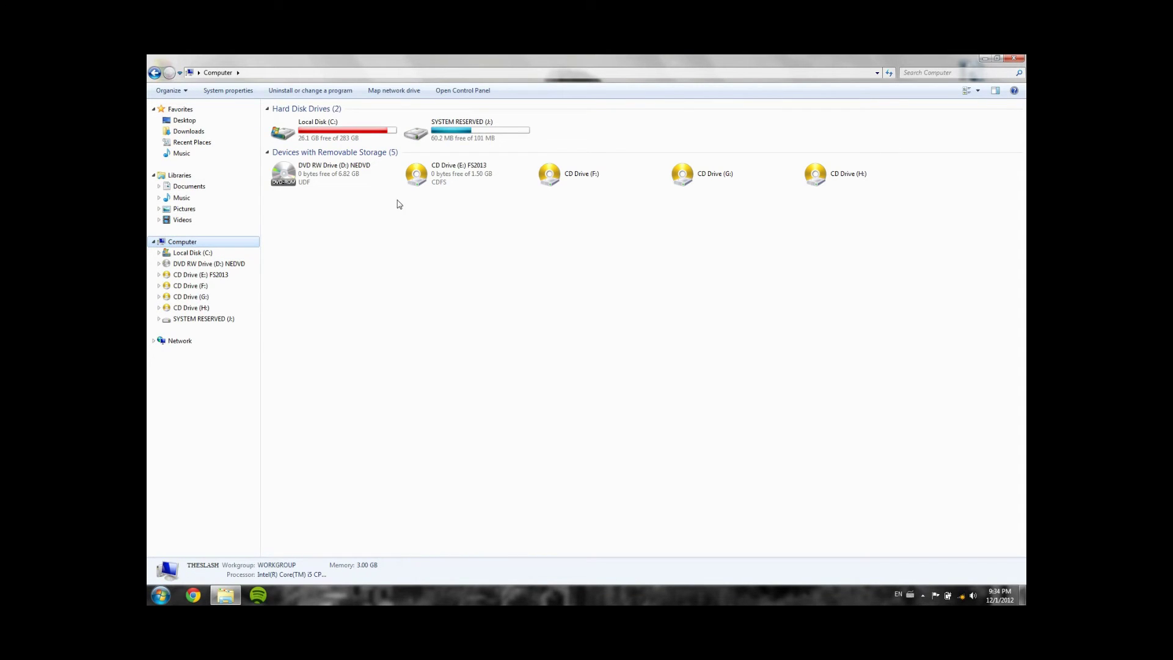
left_click(471, 173)
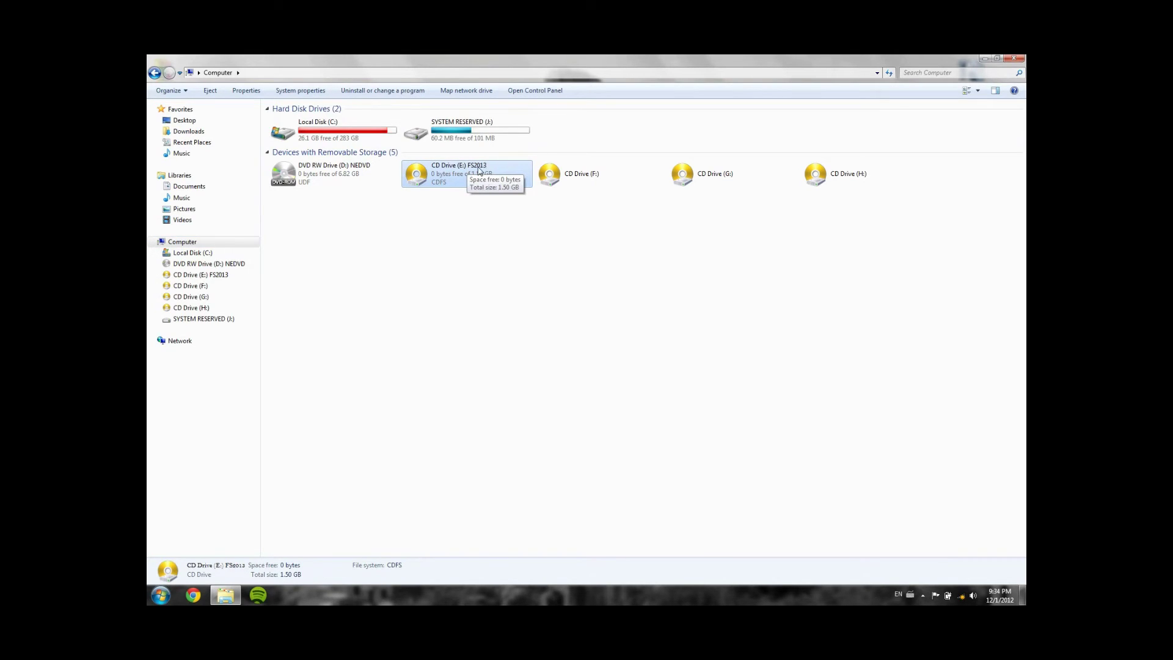
left_click(217, 276)
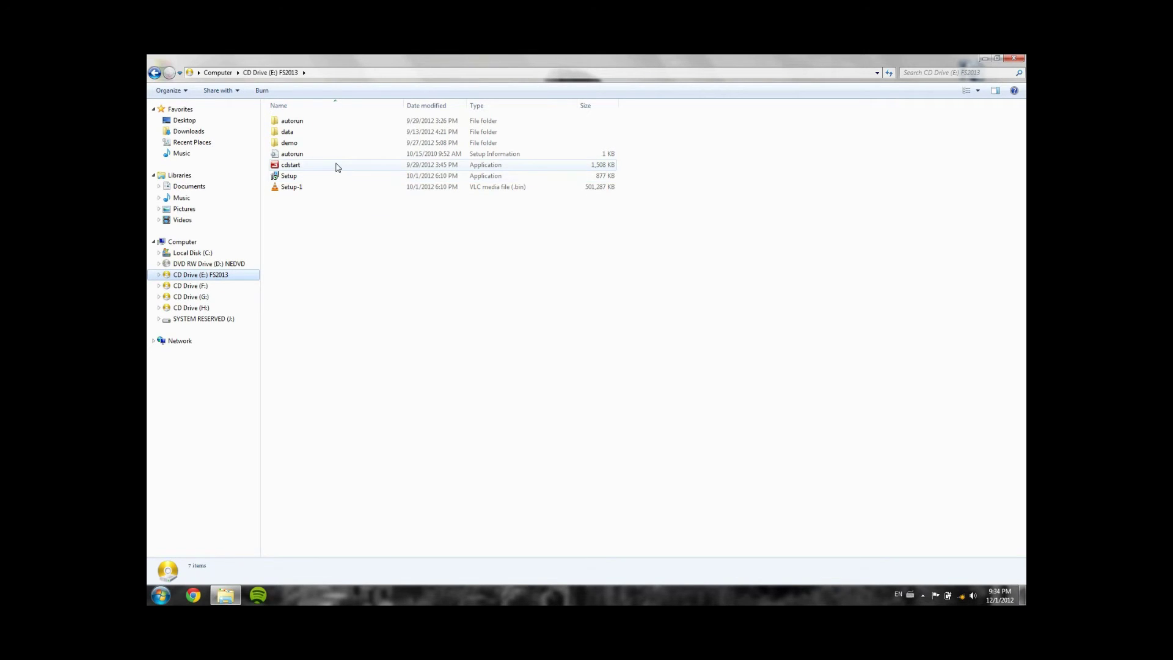
double_click(336, 166)
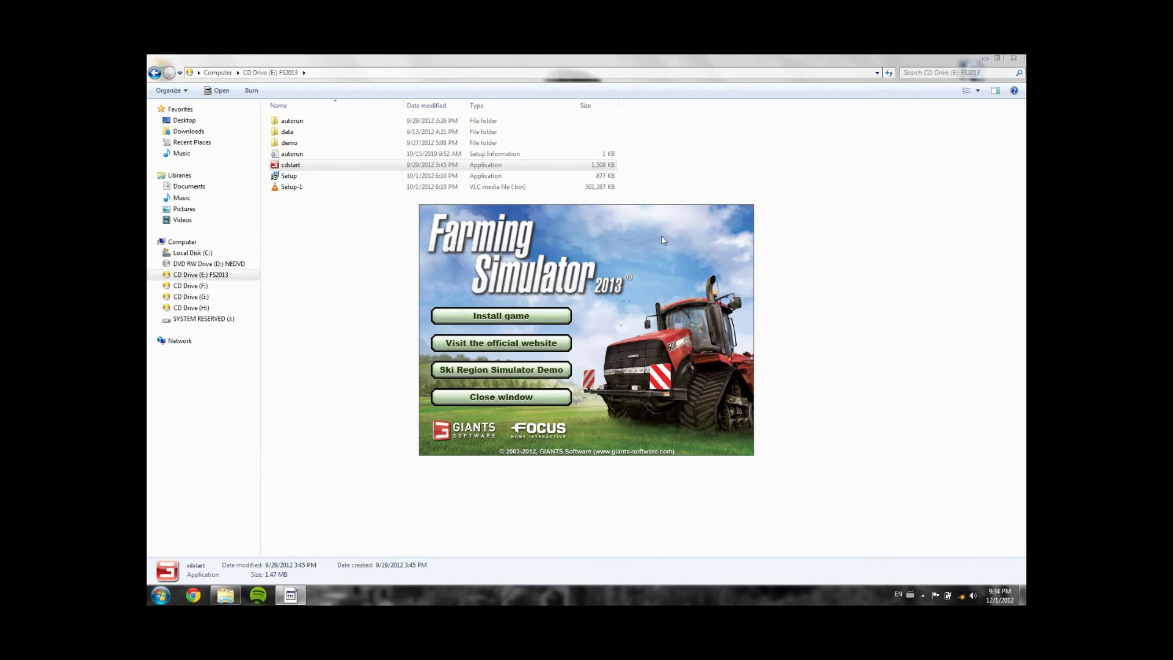
- Choose Install Game in the autorun menu and expand the setup language list
left_click(548, 318)
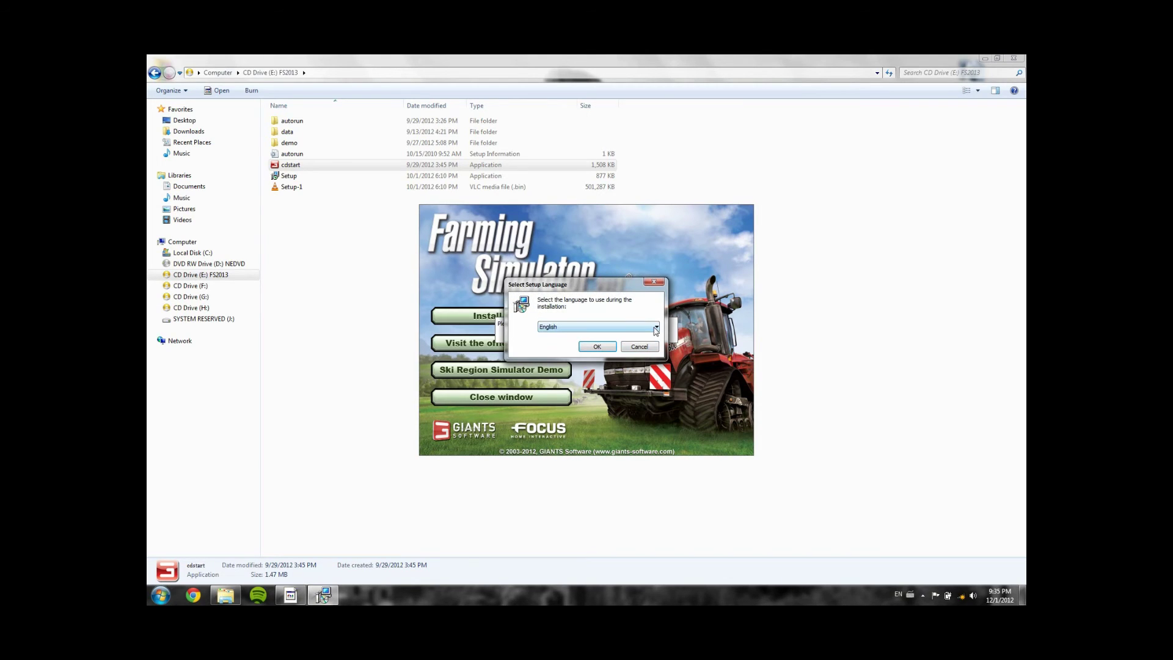
left_click(656, 329)
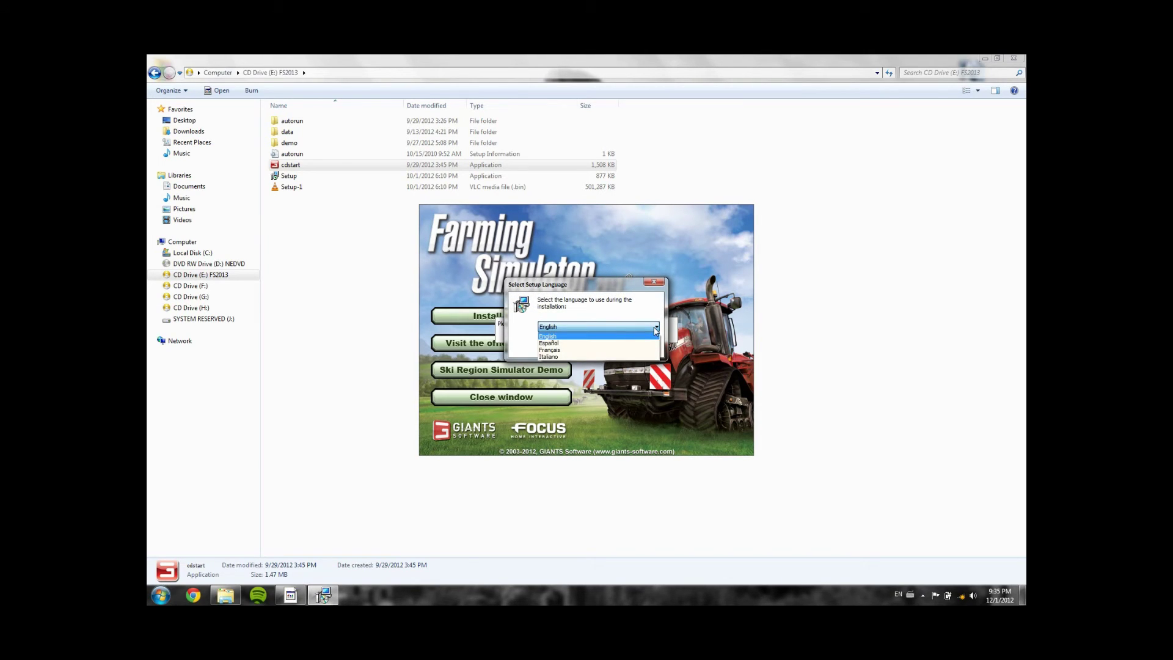
- Install the game in English, accepting the licence and keeping the default setup type and path
left_click(655, 330)
left_click(596, 345)
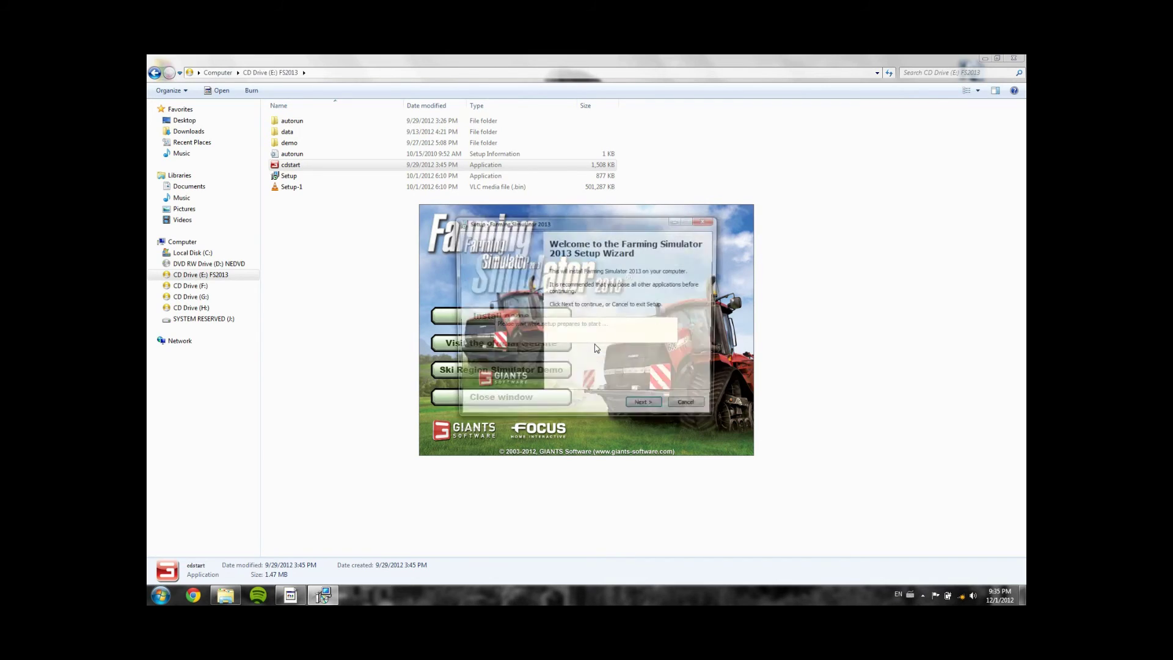
left_click(646, 407)
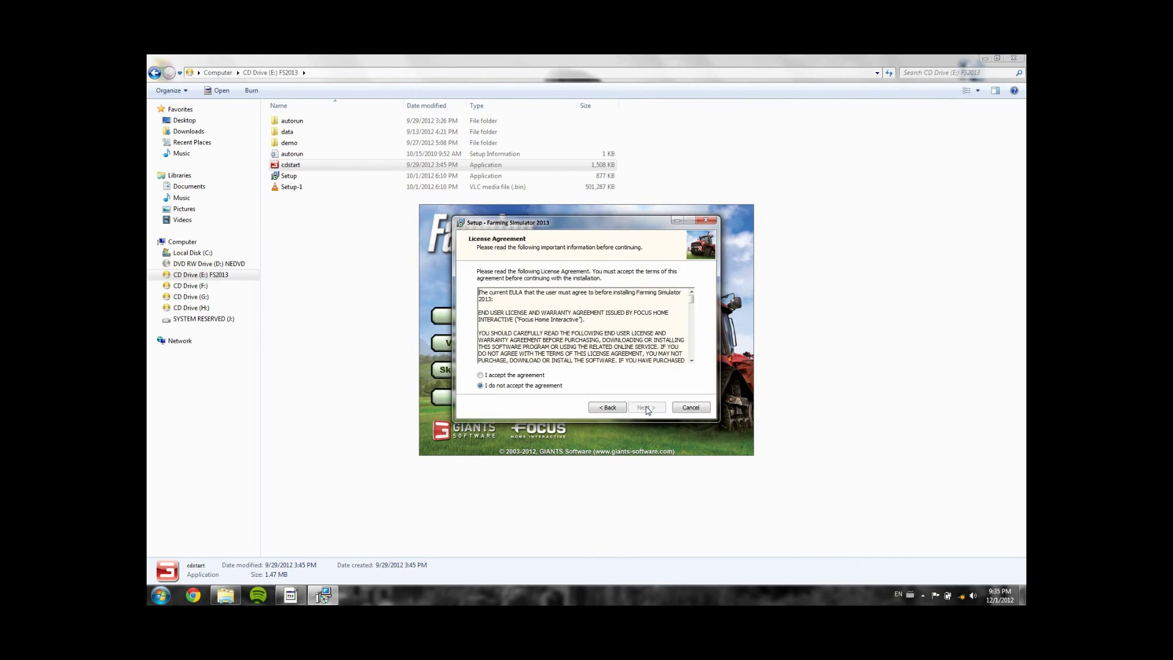
left_click_drag(691, 296, 700, 370)
left_click(511, 374)
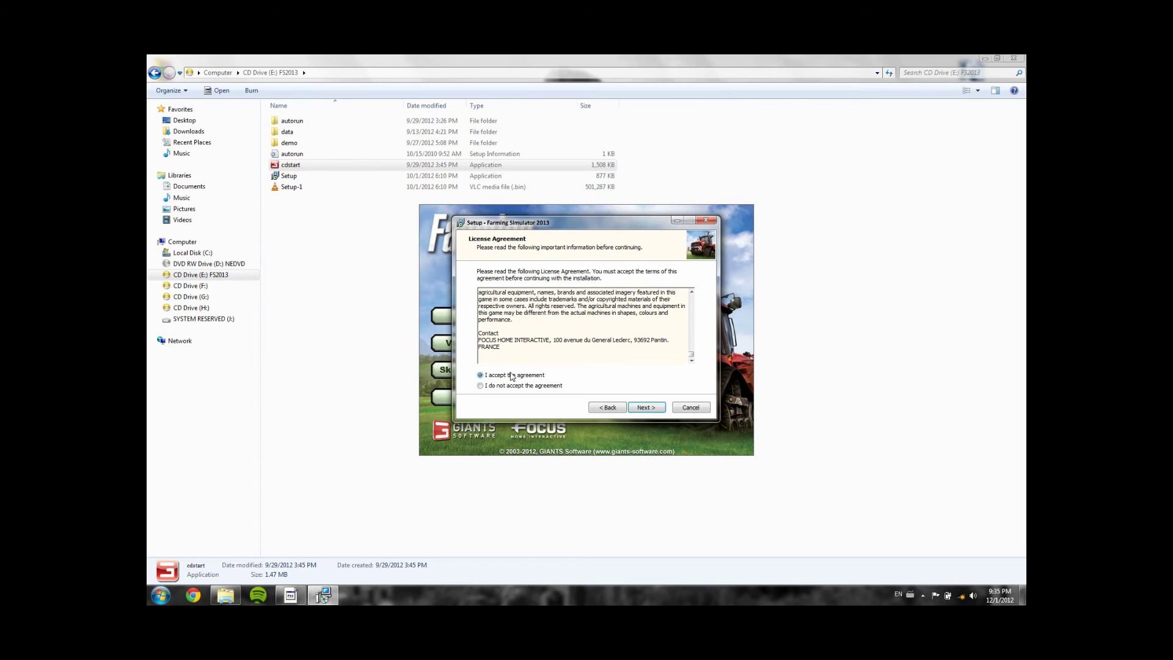
left_click(651, 412)
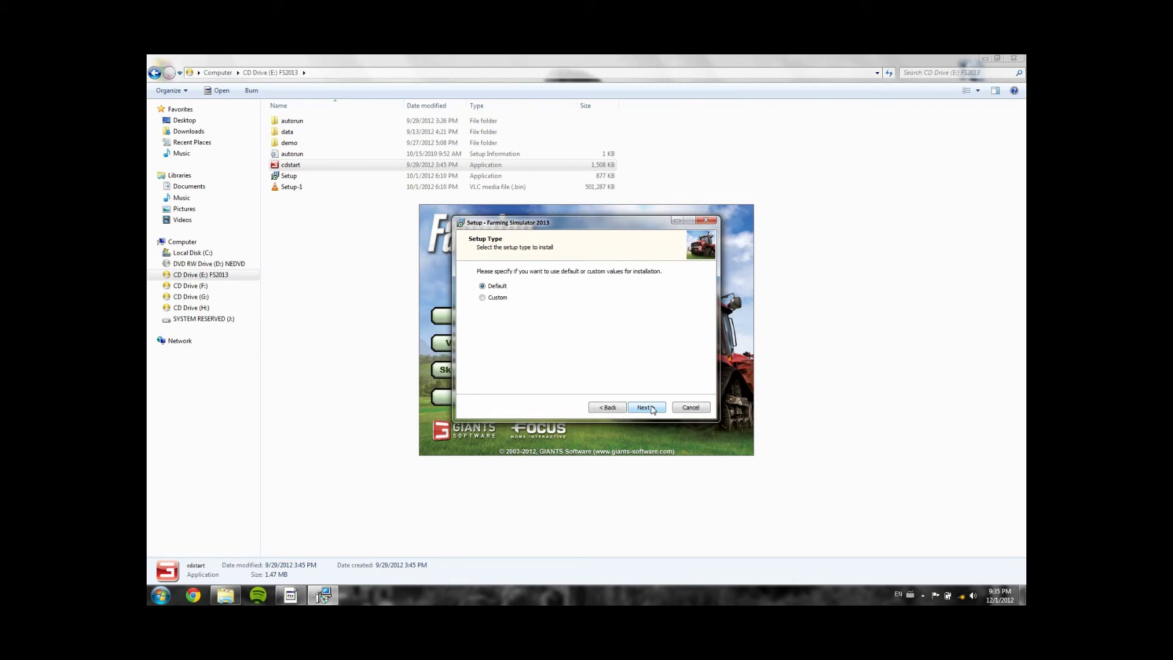
left_click(652, 410)
left_click_drag(609, 299, 487, 300)
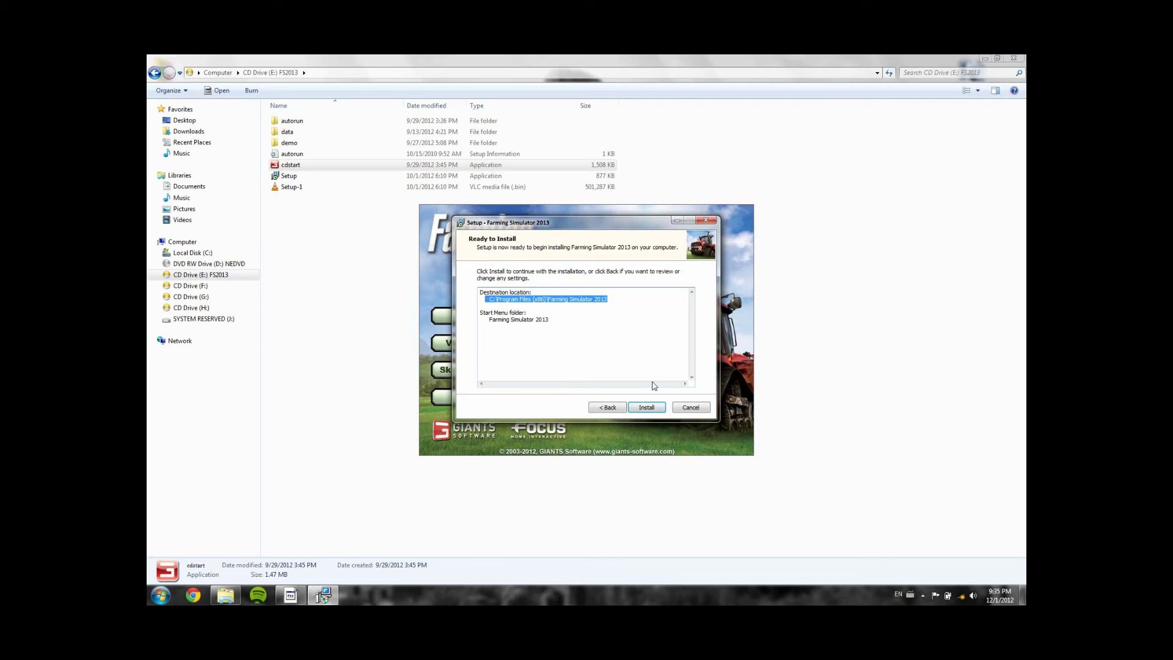
left_click(655, 412)
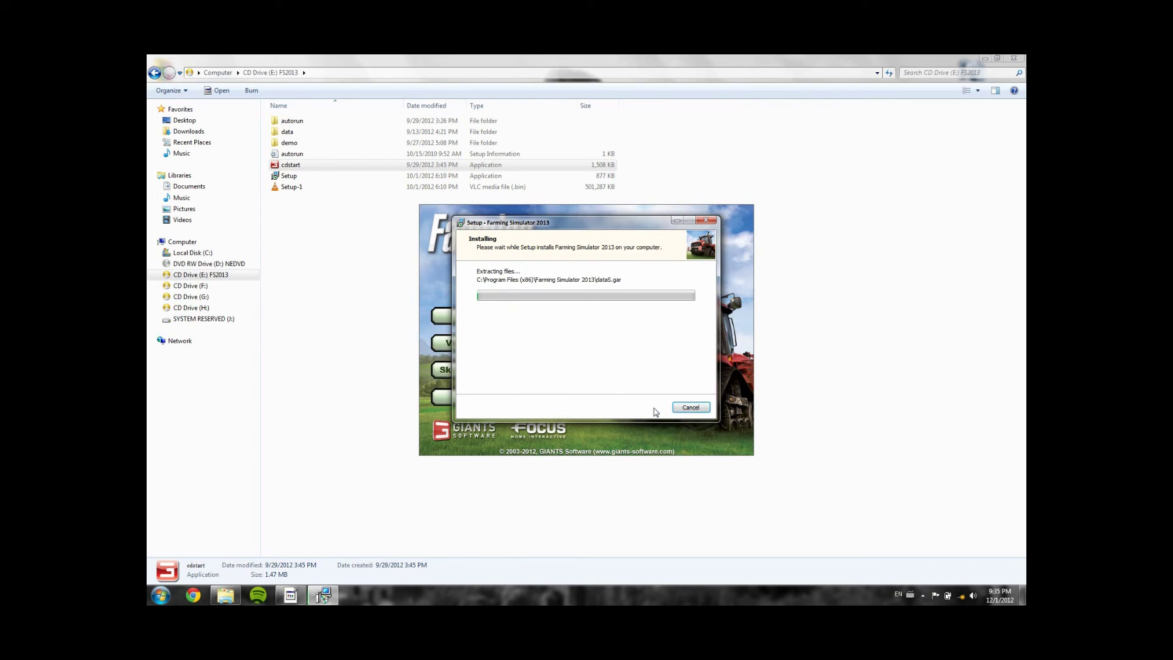
- Use a system tray icon's menu, then launch Farming Simulator 2013 from its desktop shortcut
left_click(923, 594)
right_click(929, 508)
left_click(944, 525)
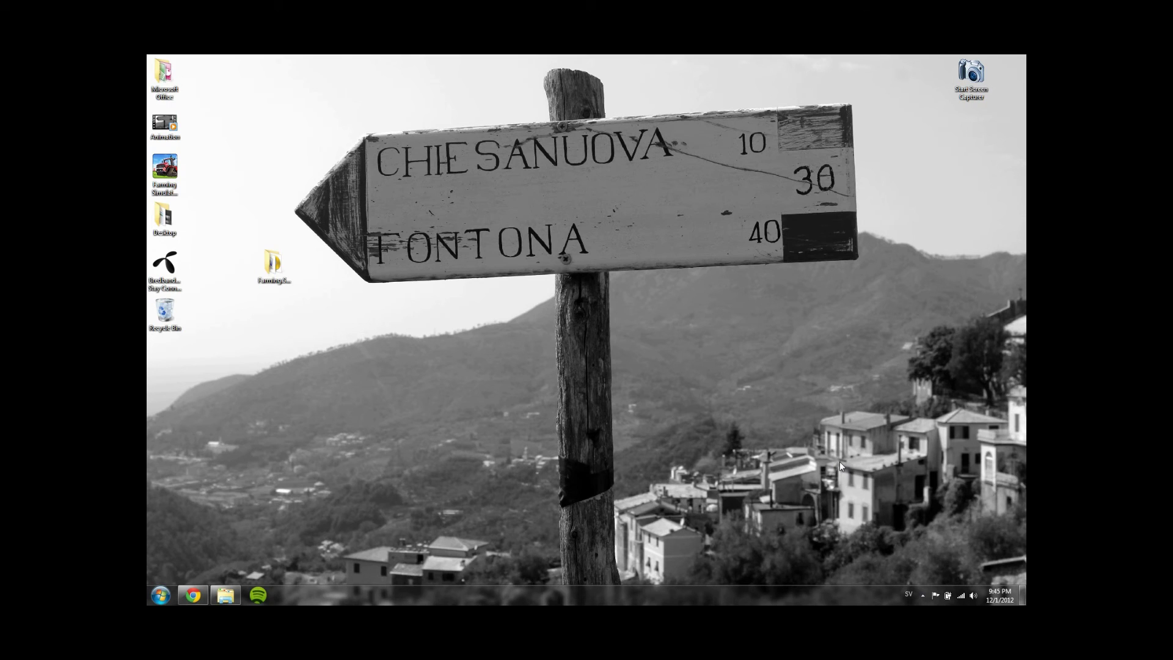
double_click(169, 183)
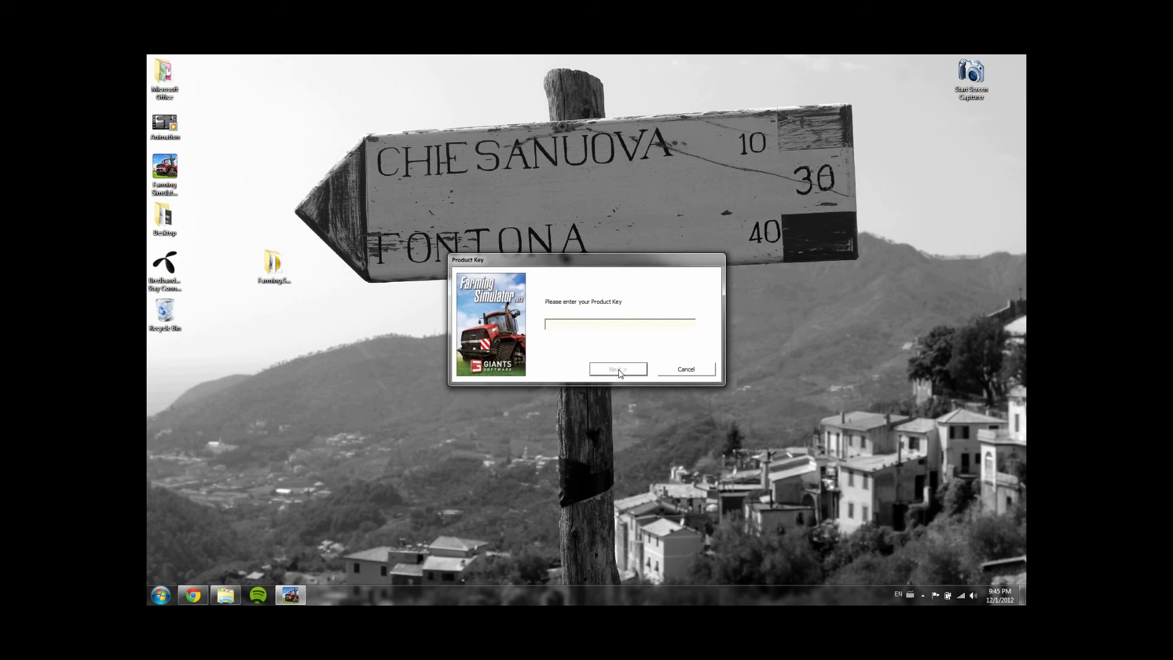
left_click(660, 372)
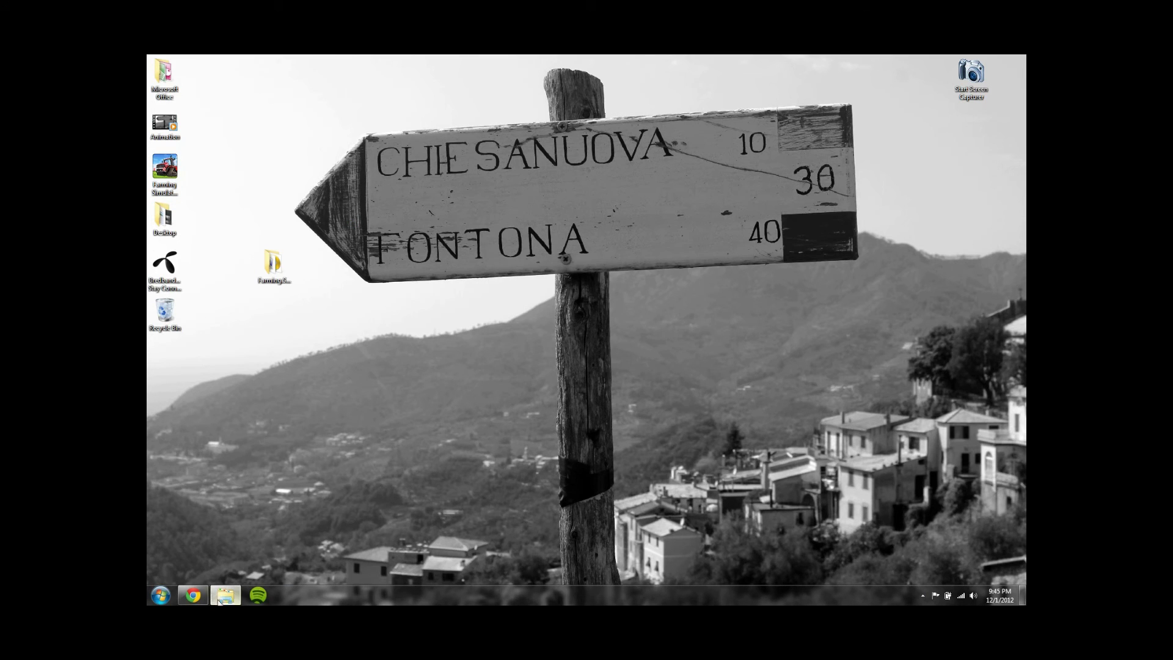
left_click(193, 596)
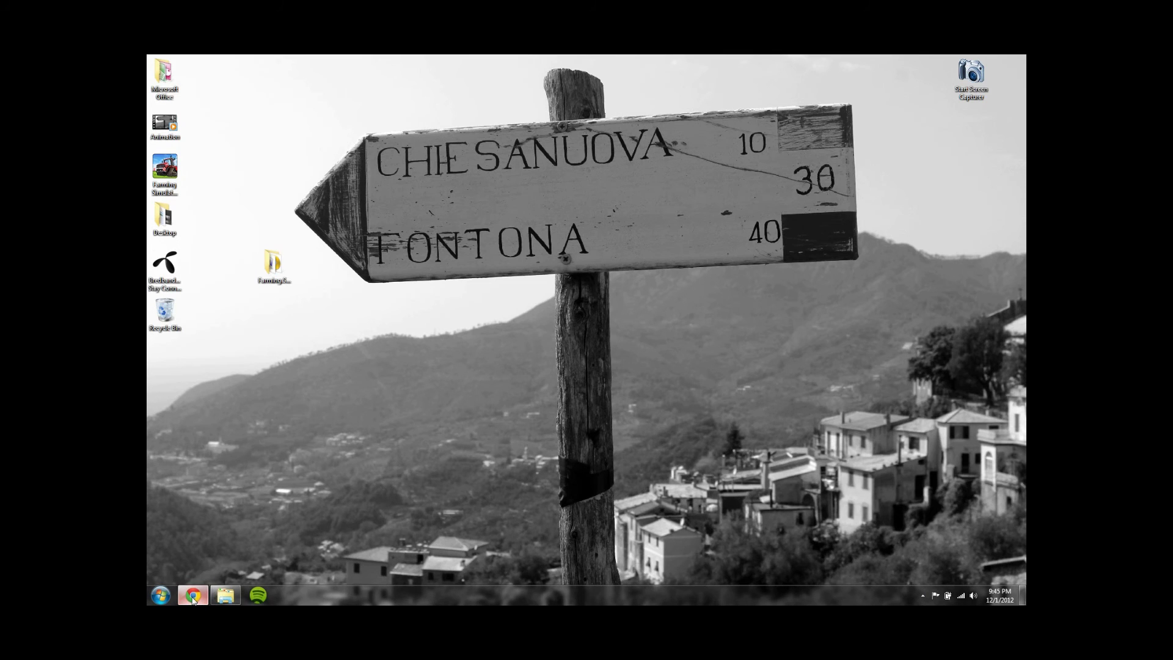
- Scroll to the serial key in the torrent page's notes and copy it, dismissing an ad popup
scroll(206, 304, "down", 1)
scroll(206, 304, "down", 1)
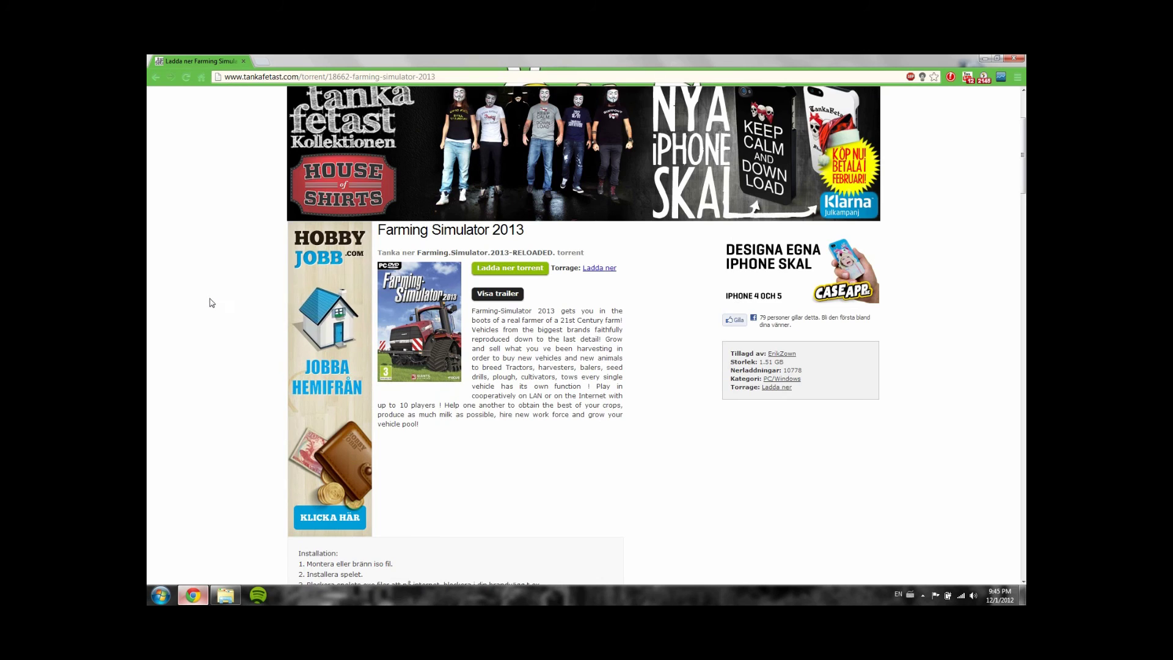
scroll(206, 303, "down", 2)
scroll(438, 369, "down", 2)
left_click_drag(298, 395, 427, 397)
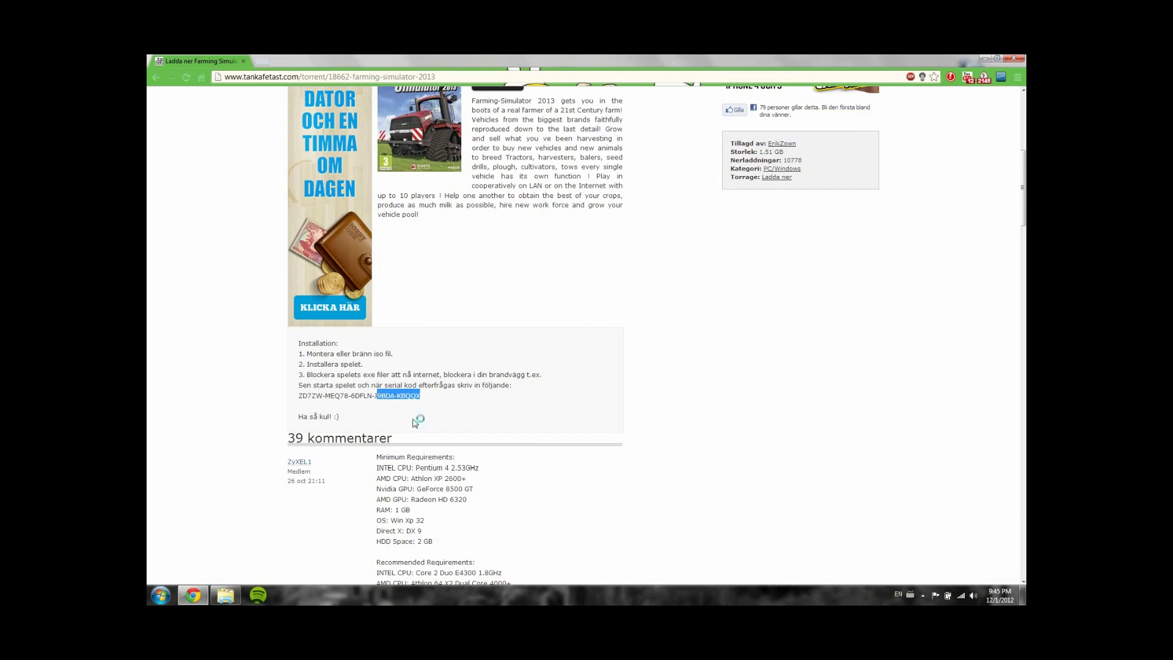
left_click(429, 385)
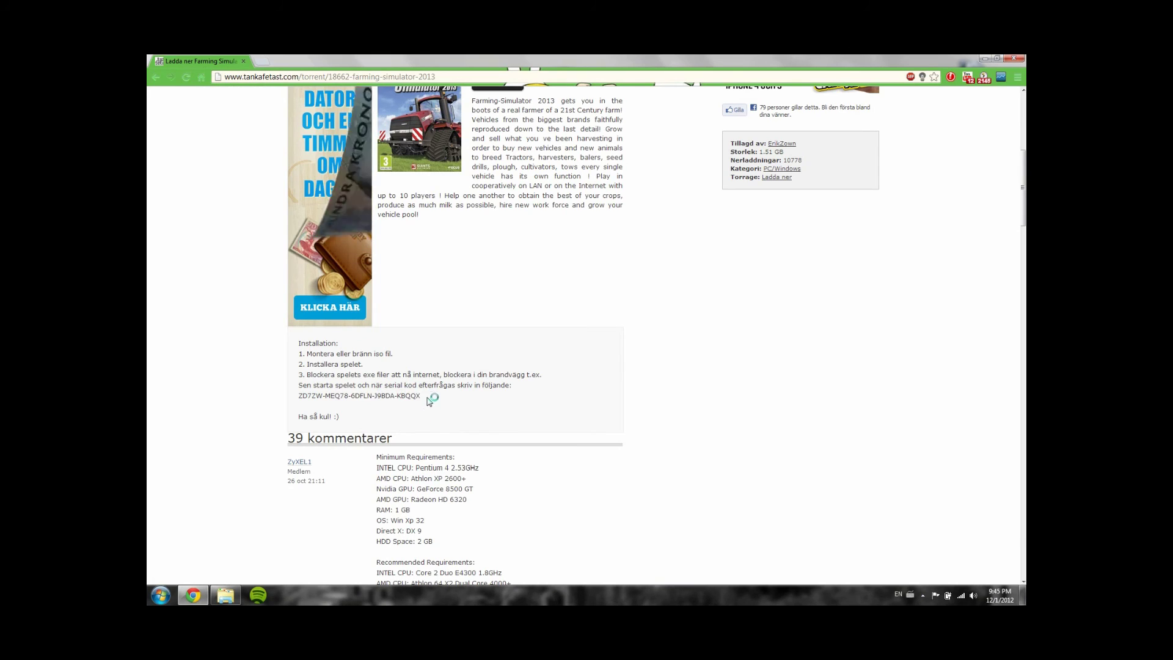
left_click_drag(429, 396, 297, 396)
key("ctrl+c")
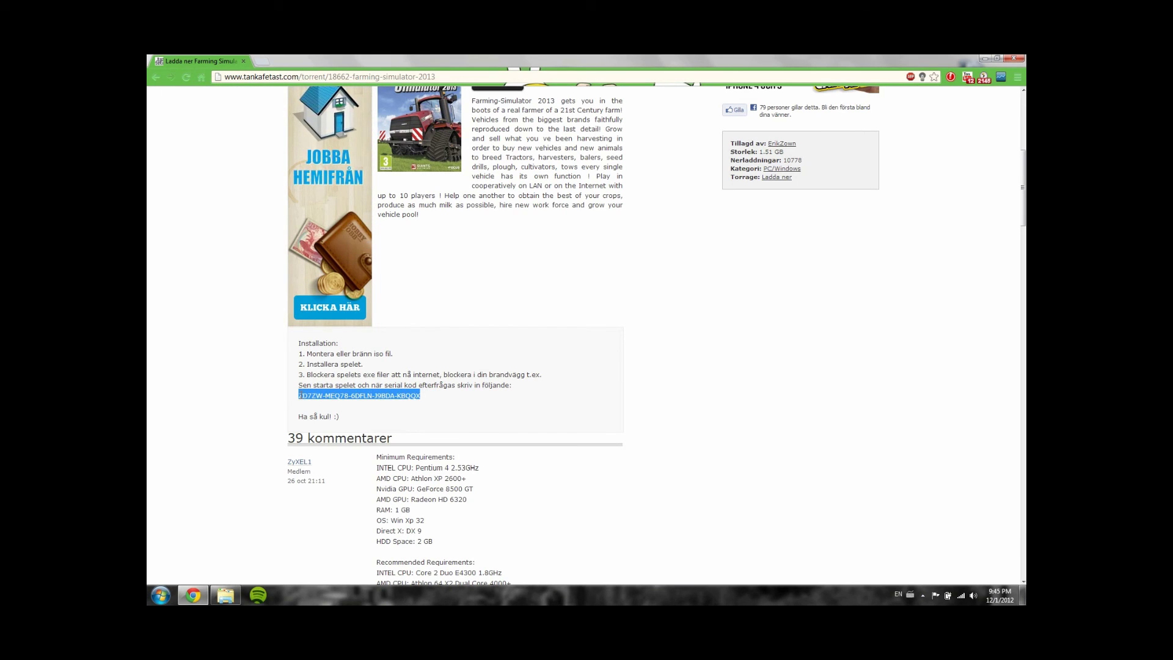
scroll(610, 395, "down", 3)
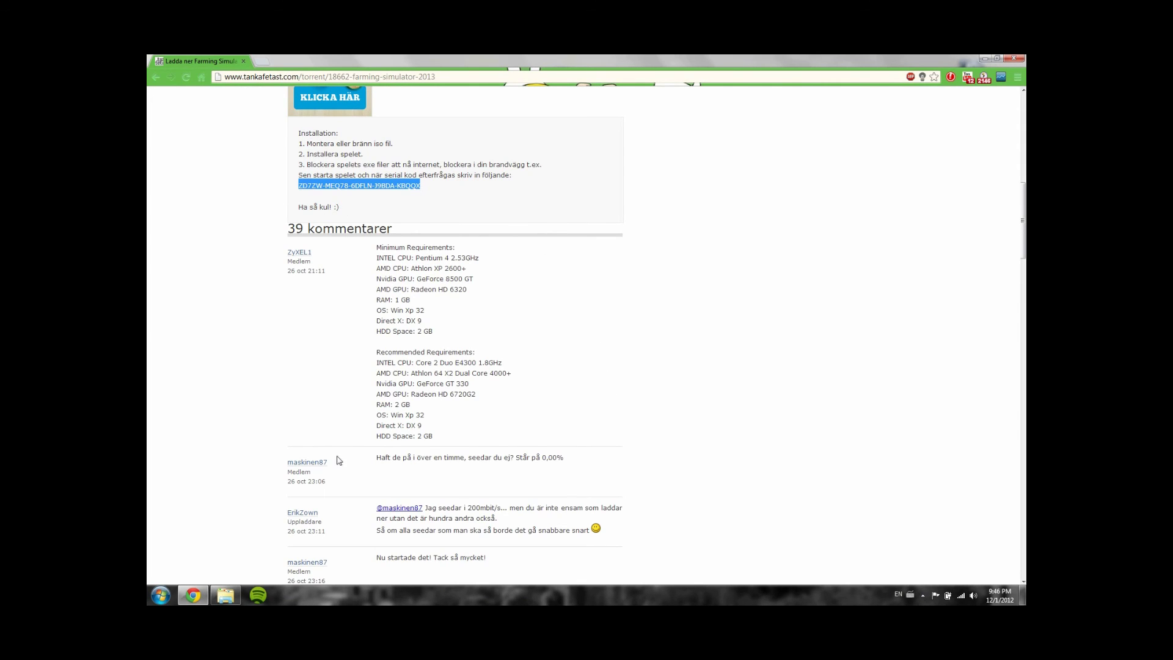
- Relaunch Farming Simulator 2013 from the desktop and paste the product key
left_click(1023, 595)
double_click(174, 171)
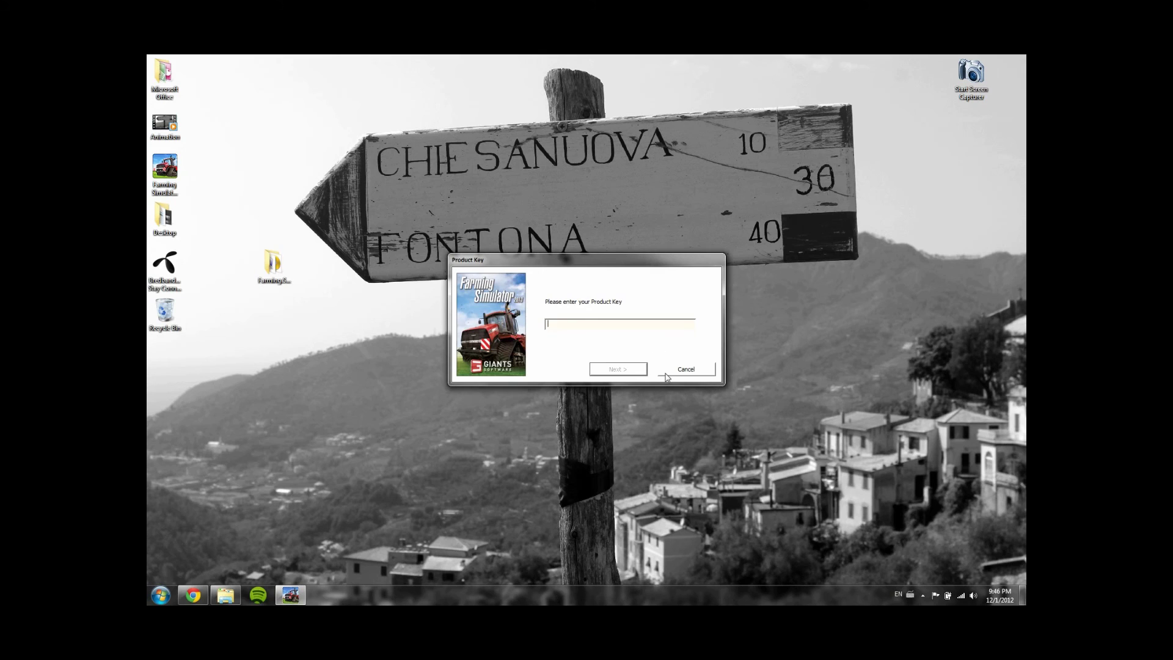
key("ctrl+v")
- Submit the pasted product key for validation with Next
left_click(613, 371)
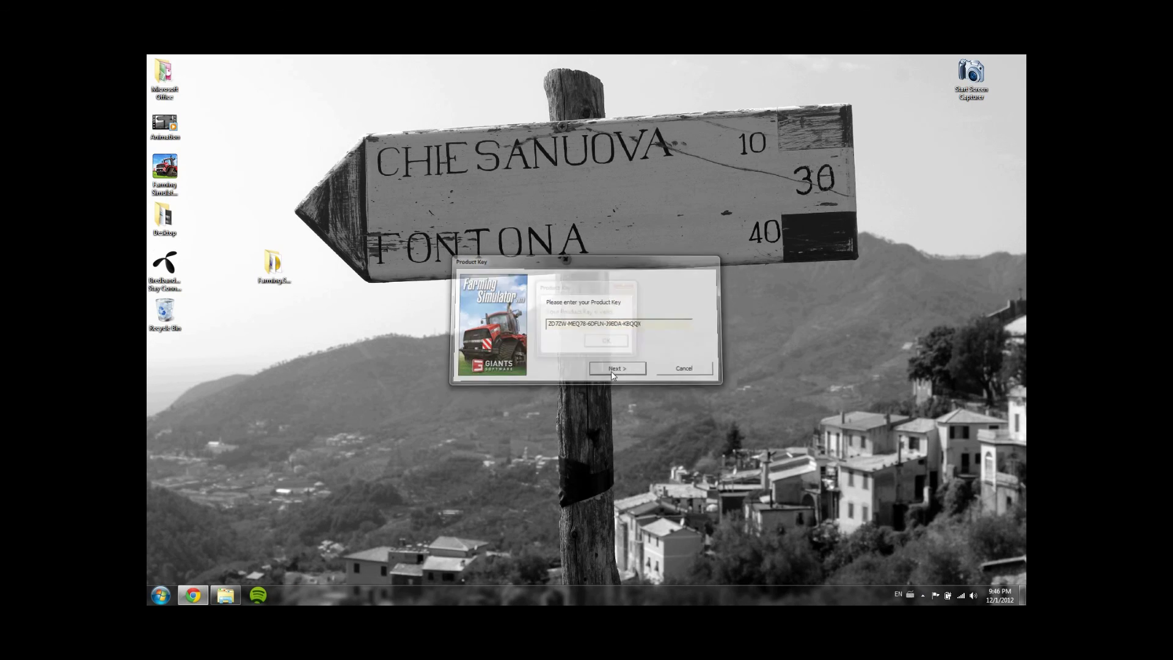